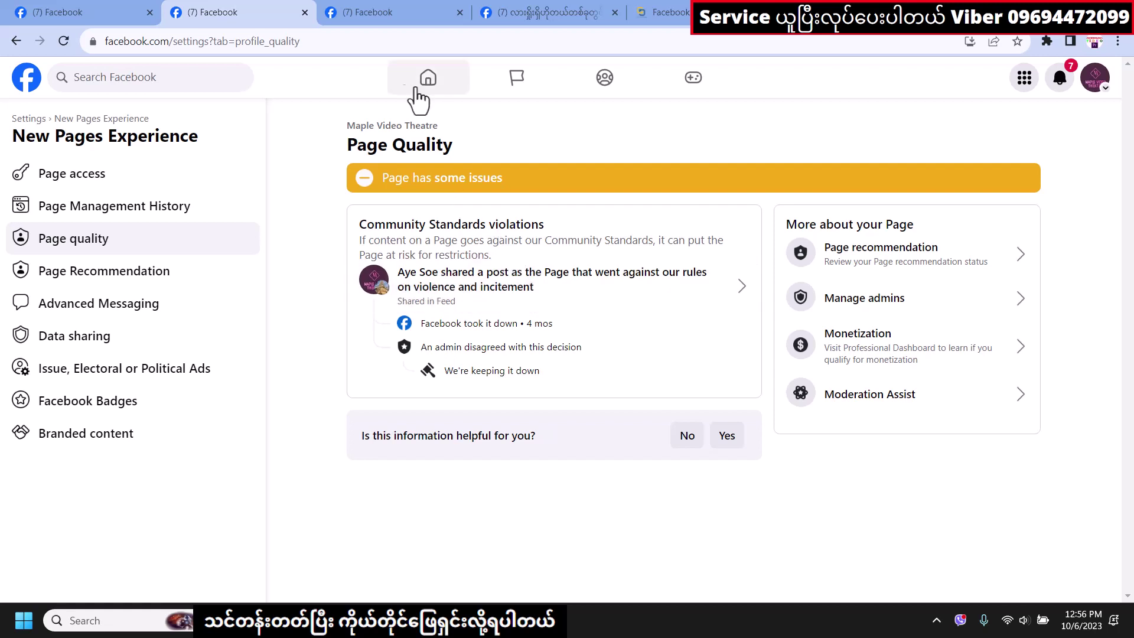
- Switch to the Support Inbox tab to show Your Alerts
click(381, 2)
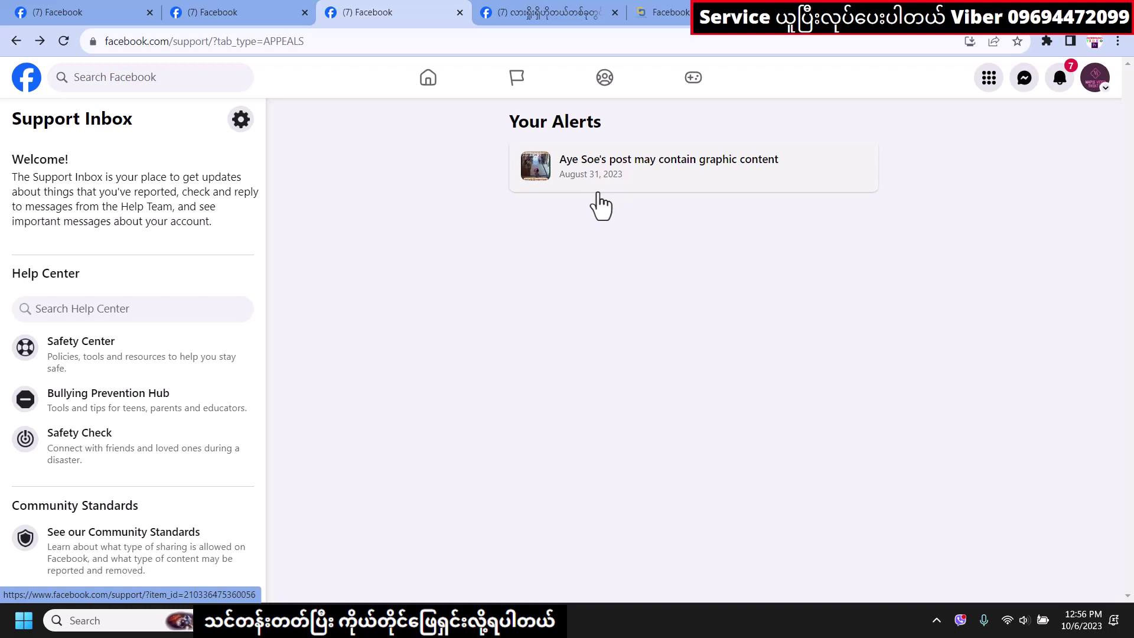
click(622, 184)
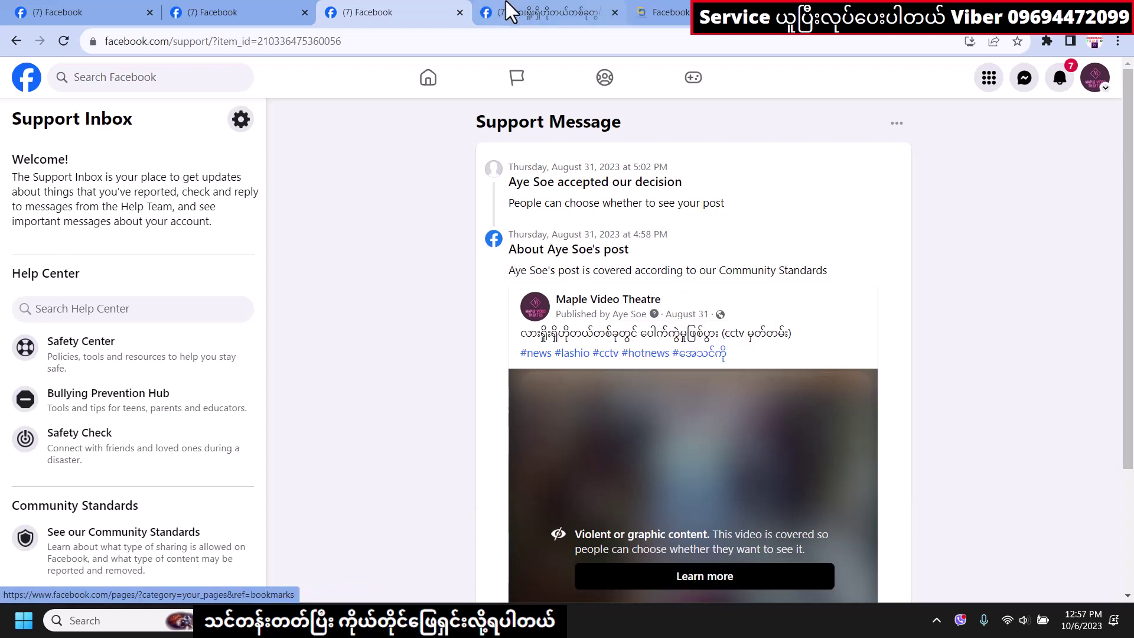
click(510, 11)
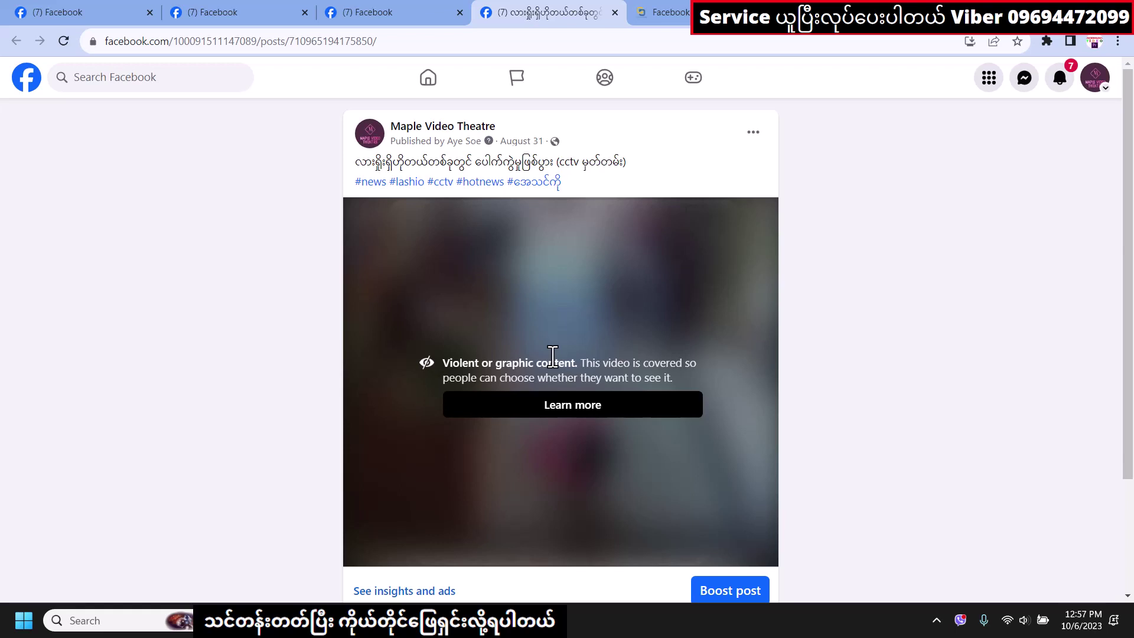
- Delete the flagged Maple Video Theatre post from its options menu and confirm
click(753, 136)
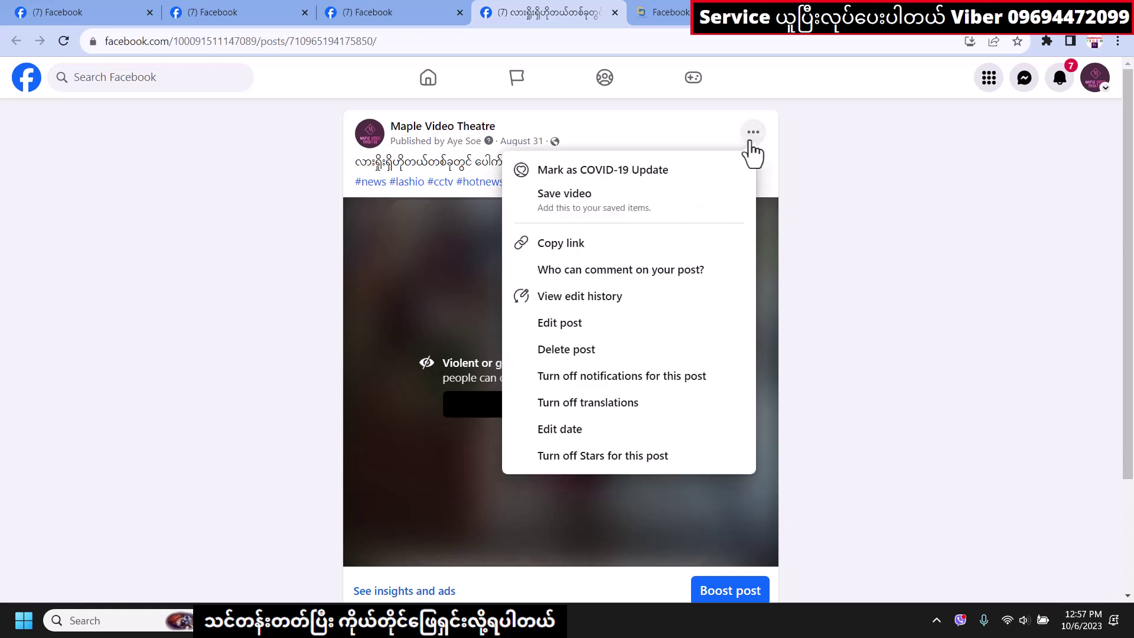
click(573, 347)
click(696, 372)
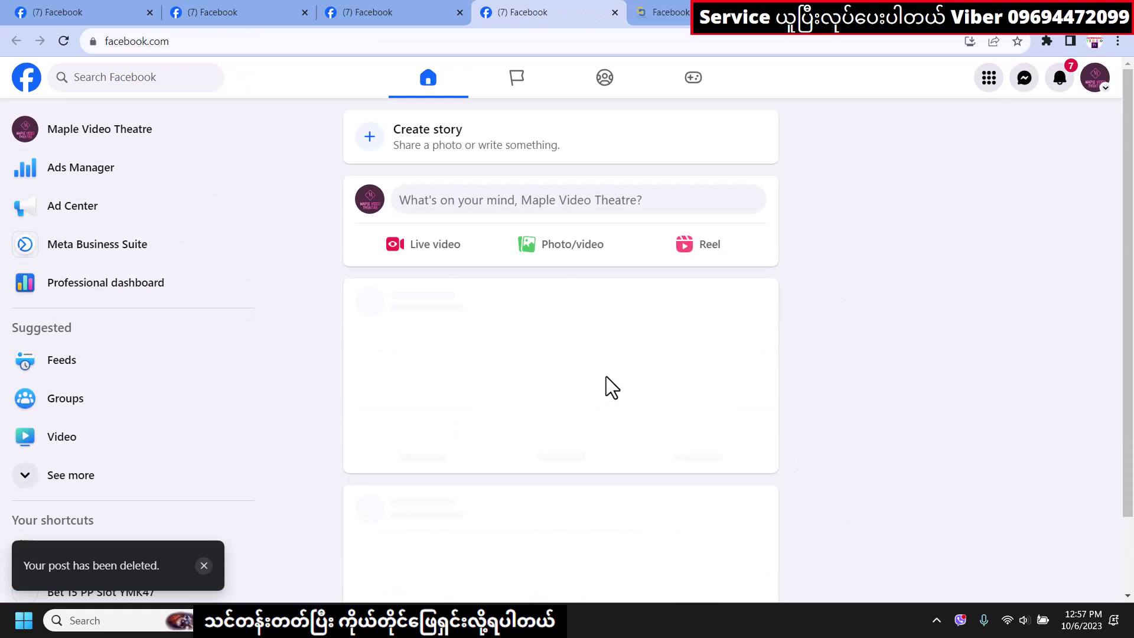
- Return to the Settings > Page quality tab and reload it
click(216, 13)
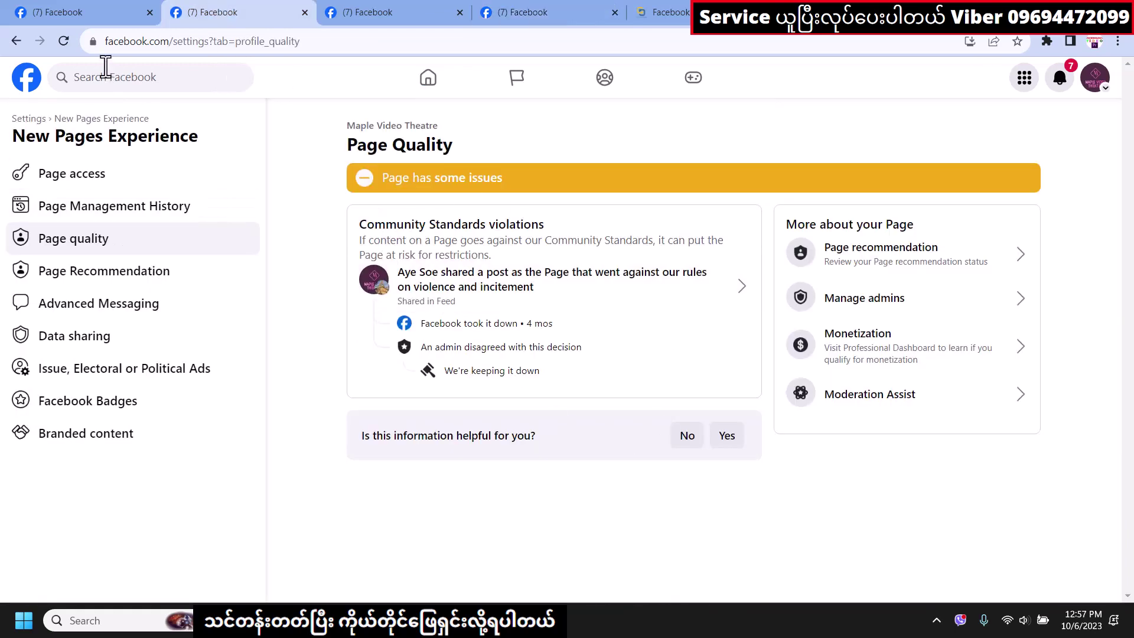
click(64, 42)
- Choose Home Page as the area in the Page's feedback form
click(377, 13)
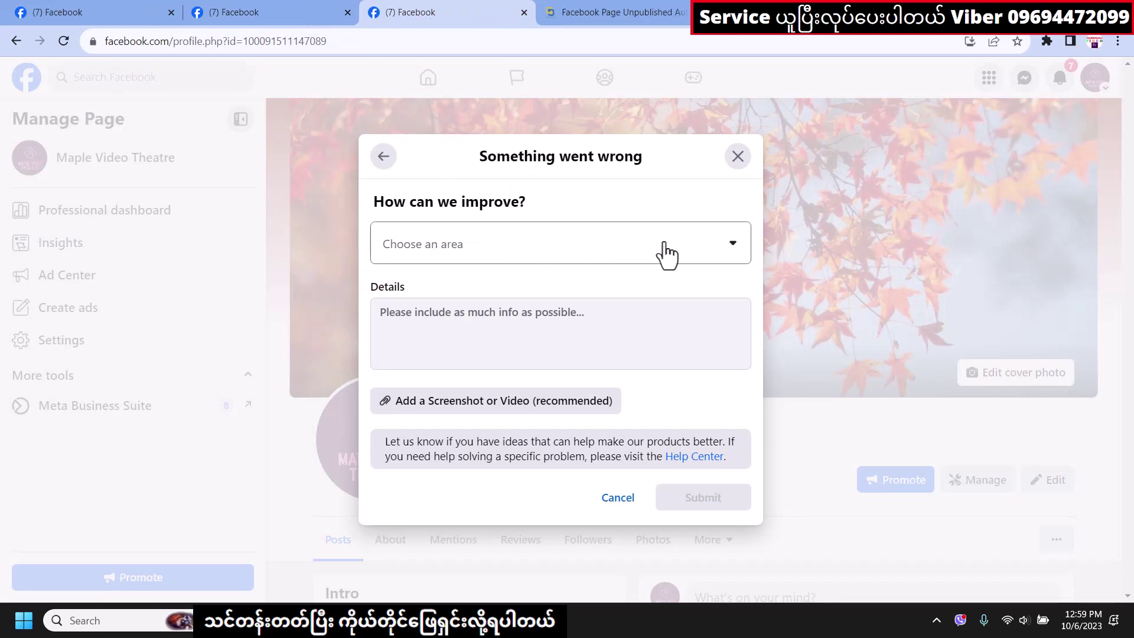
click(731, 247)
scroll(497, 399, down, 1)
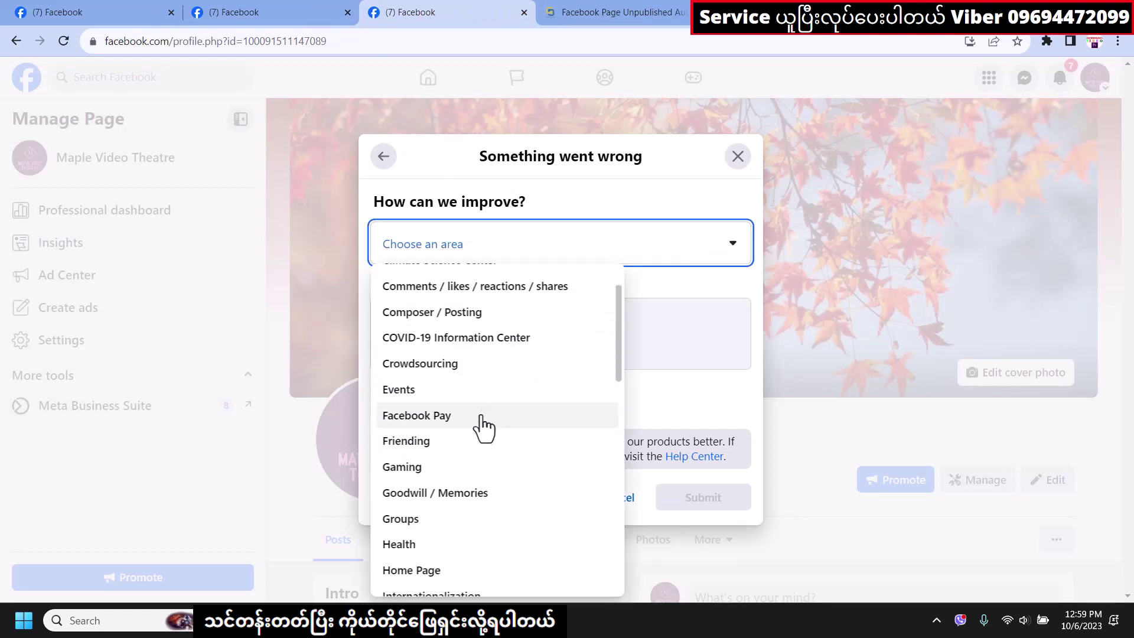
scroll(472, 448, down, 1)
click(432, 498)
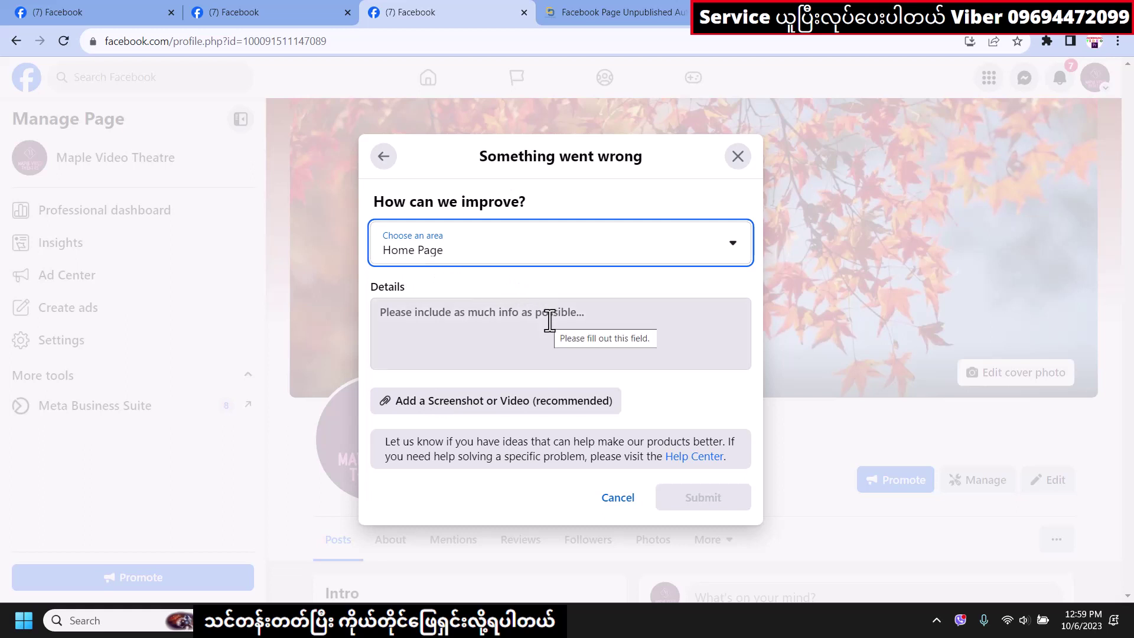
- Focus Details and restore the browser beside the appeal letter notes
click(430, 319)
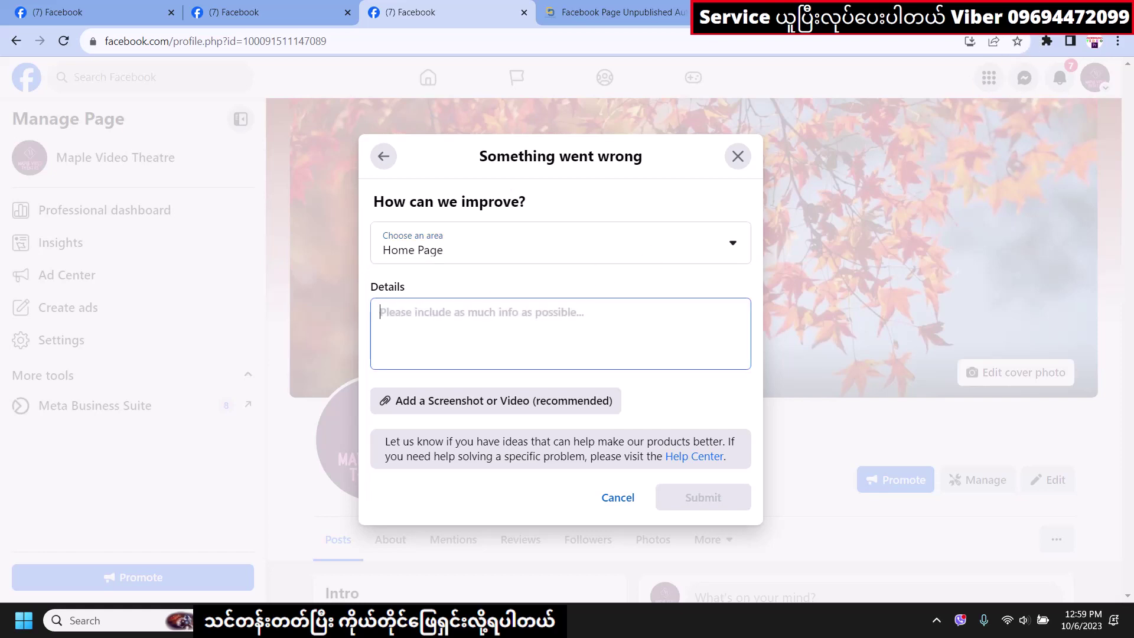
click(1073, 14)
click(979, 223)
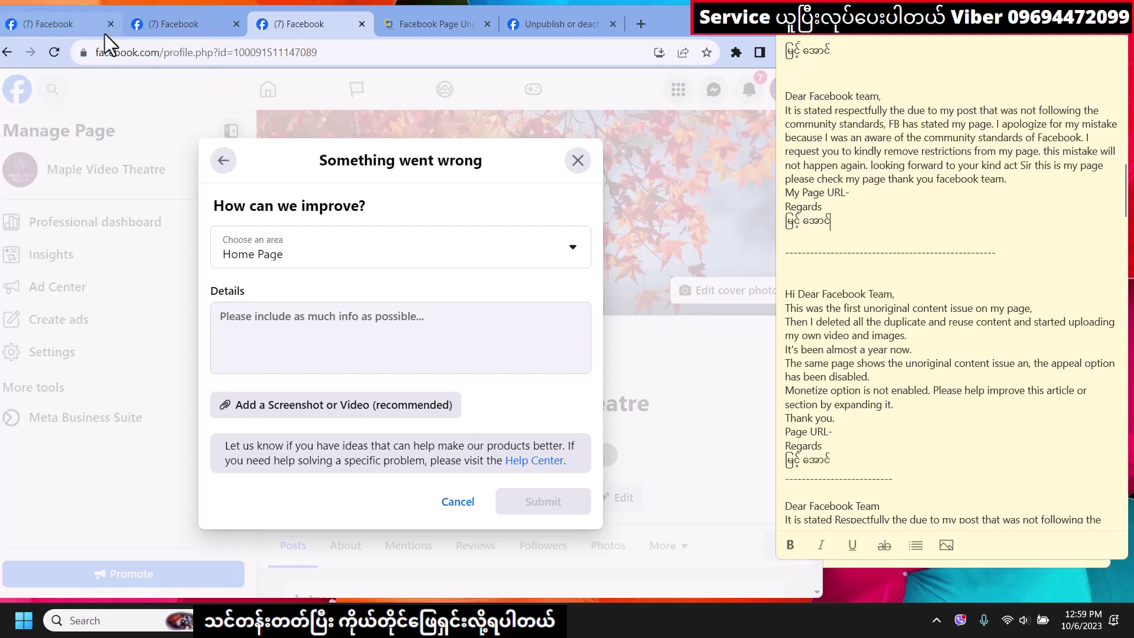
click(60, 22)
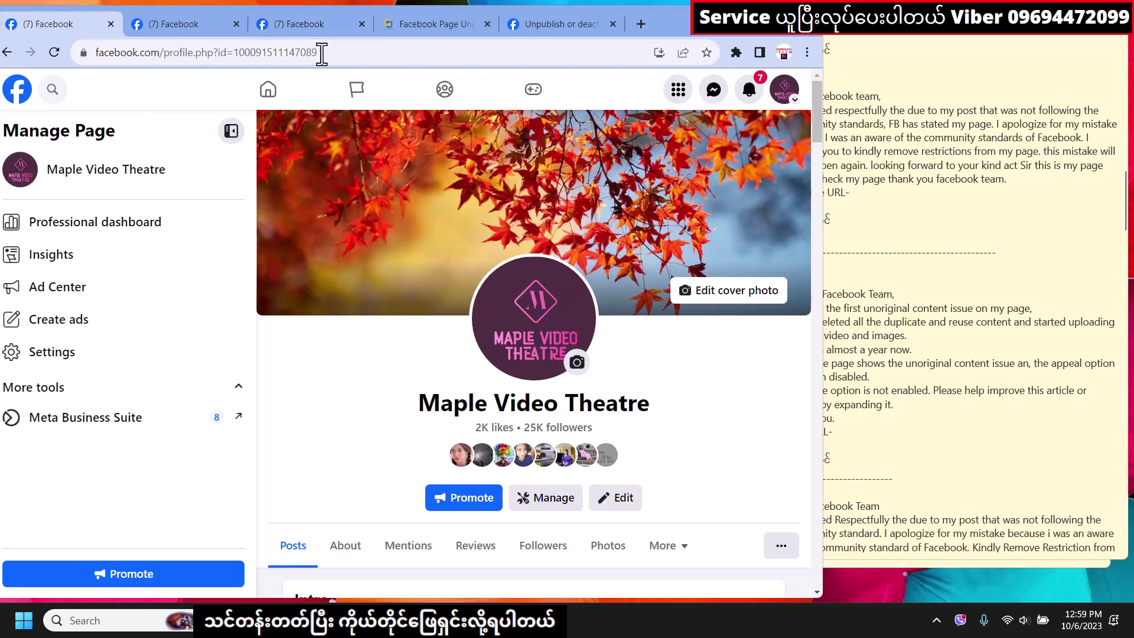
click(298, 52)
right_click(297, 53)
click(334, 130)
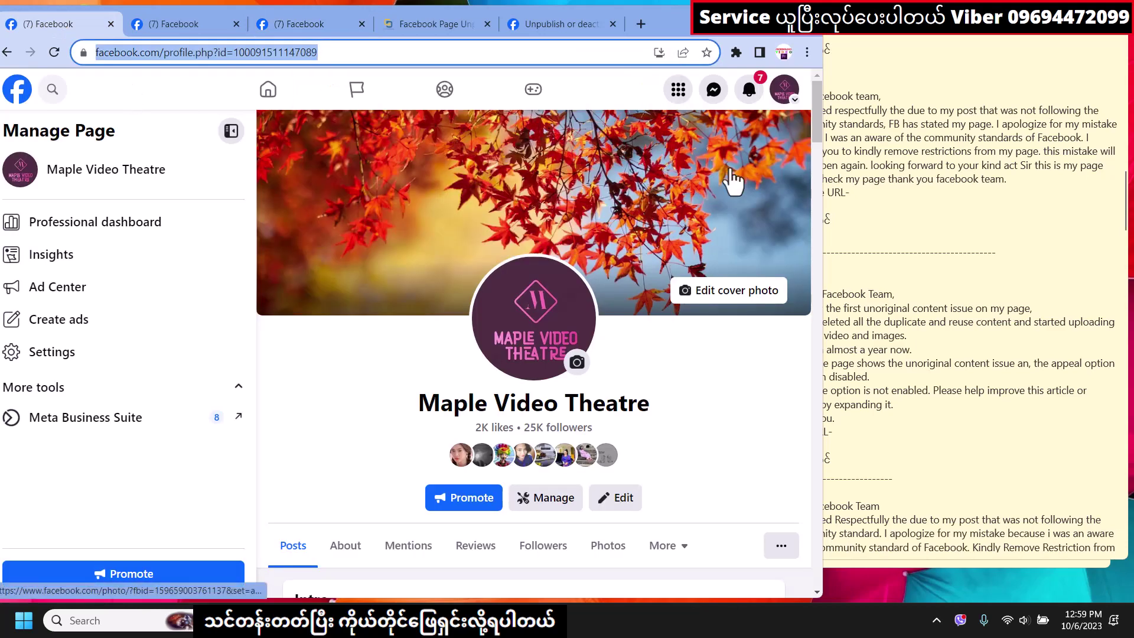
click(877, 193)
right_click(861, 193)
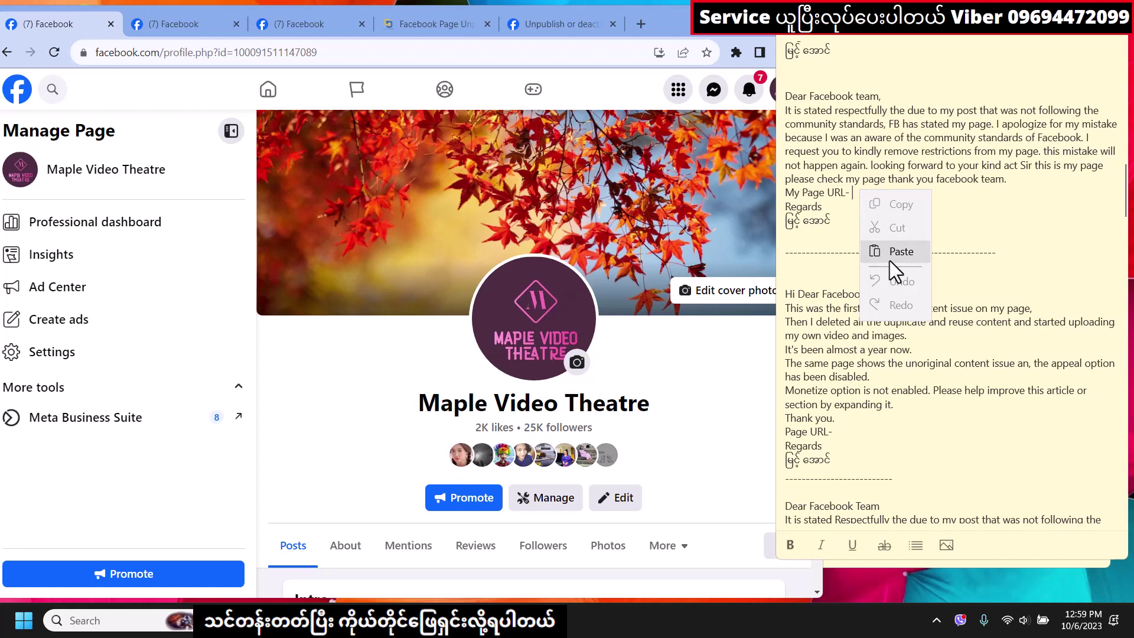
click(890, 260)
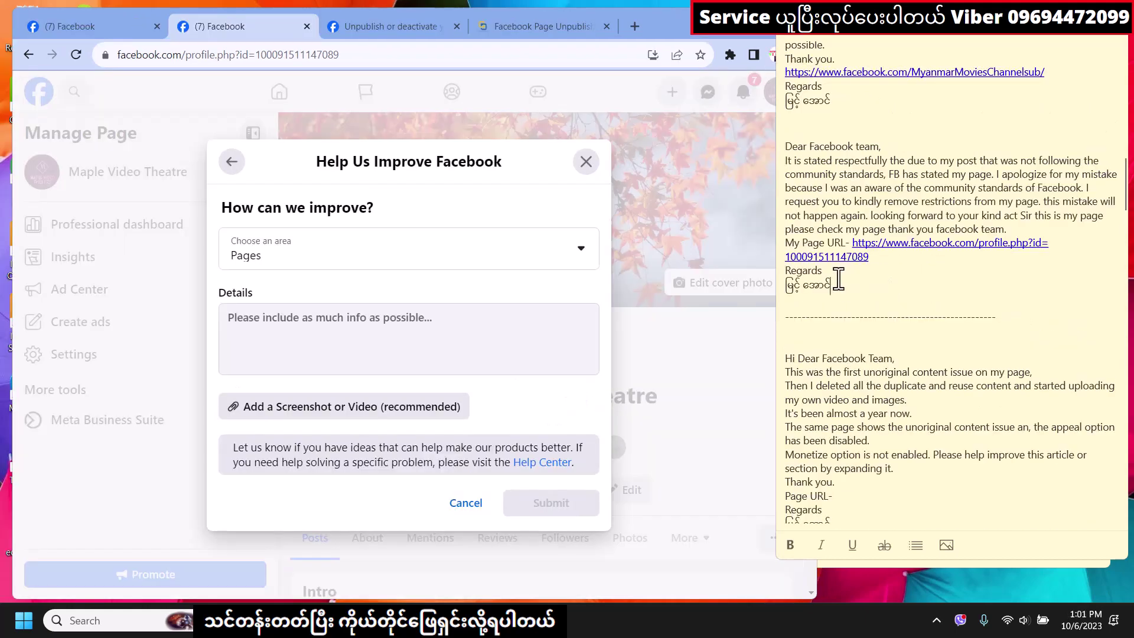
- Copy the appeal letter into the form's Details and maximize the browser
drag(842, 275, 781, 146)
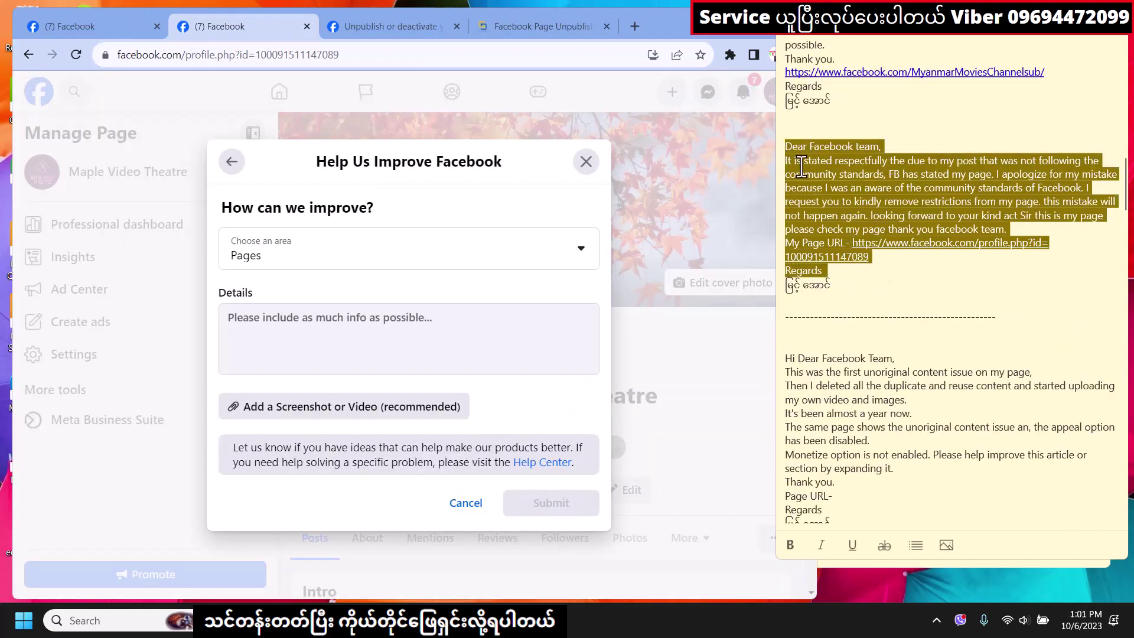
right_click(805, 169)
click(849, 194)
click(280, 322)
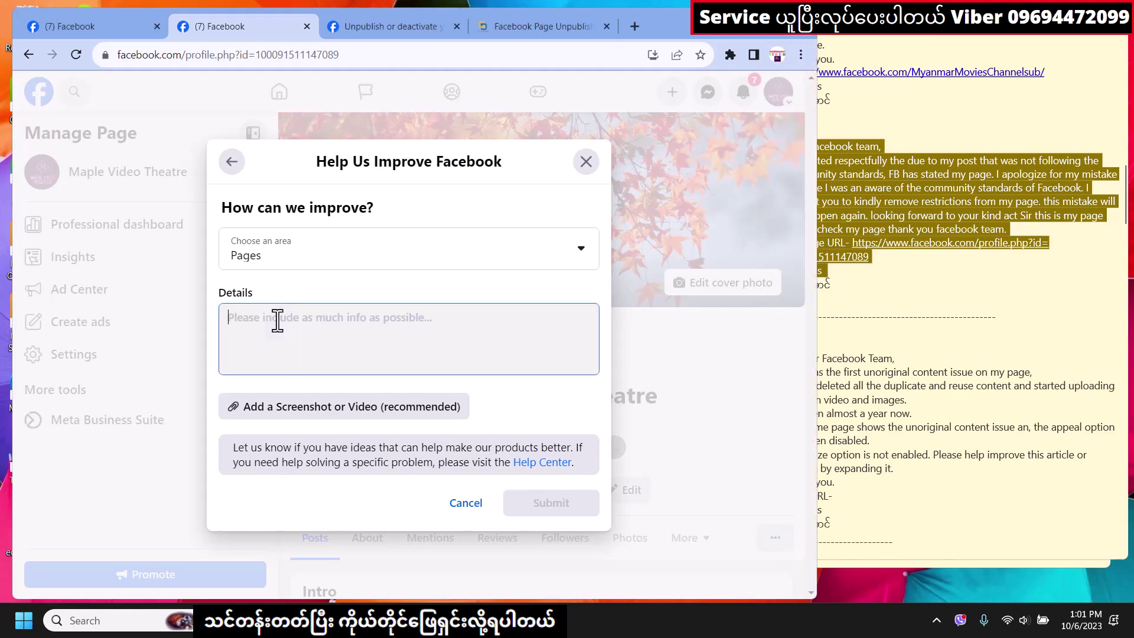
right_click(279, 322)
click(297, 431)
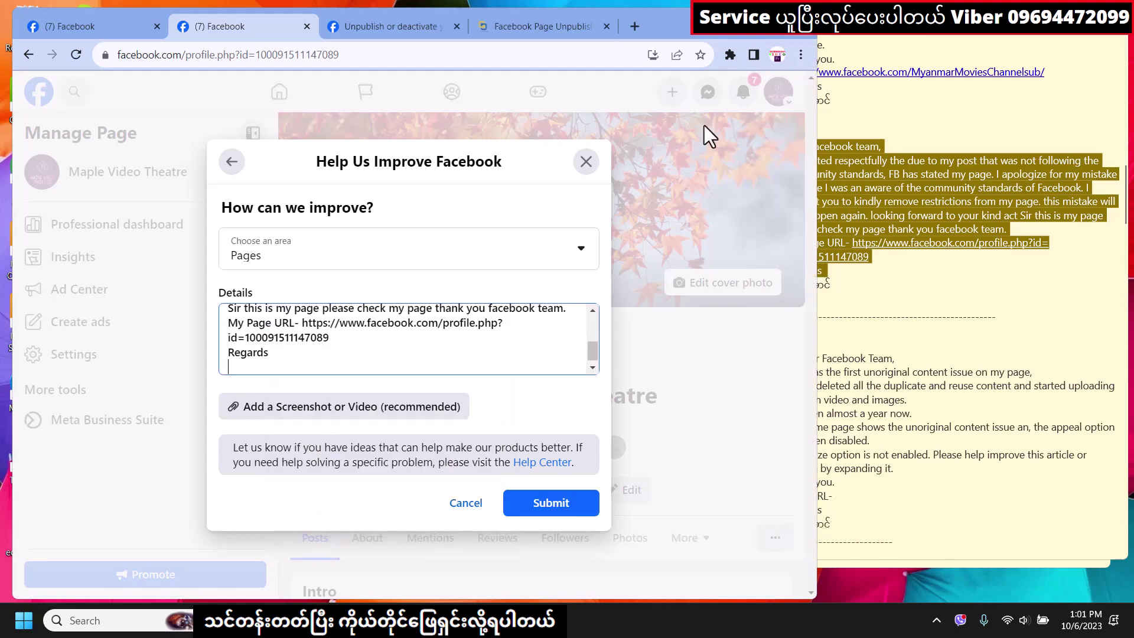
double_click(764, 36)
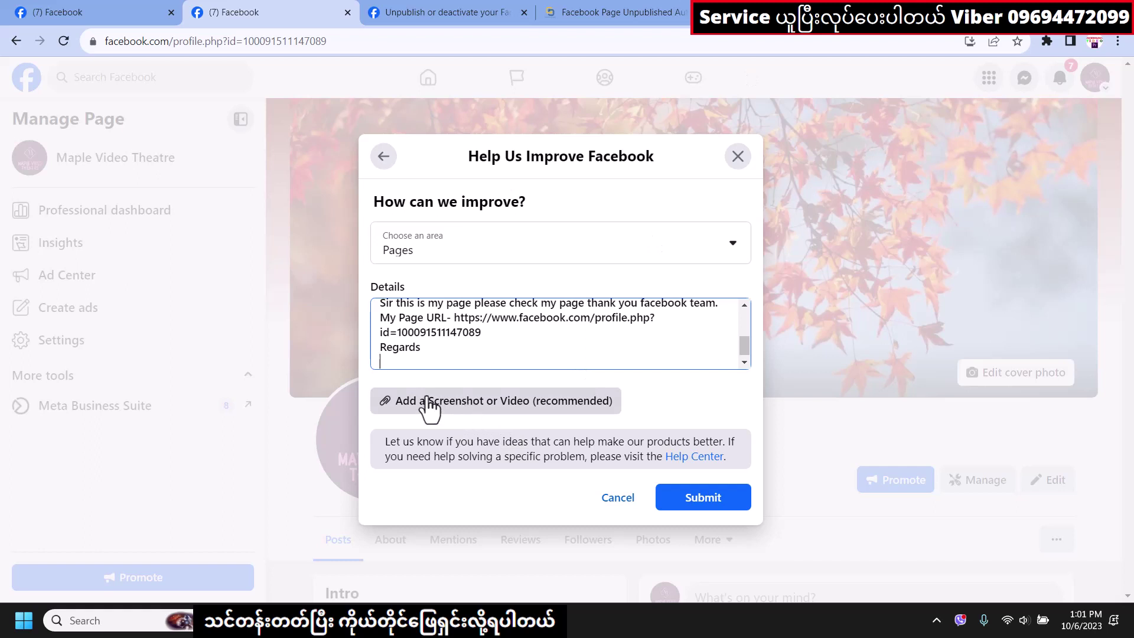
- Attach the screenshot file to the feedback and submit it
click(476, 408)
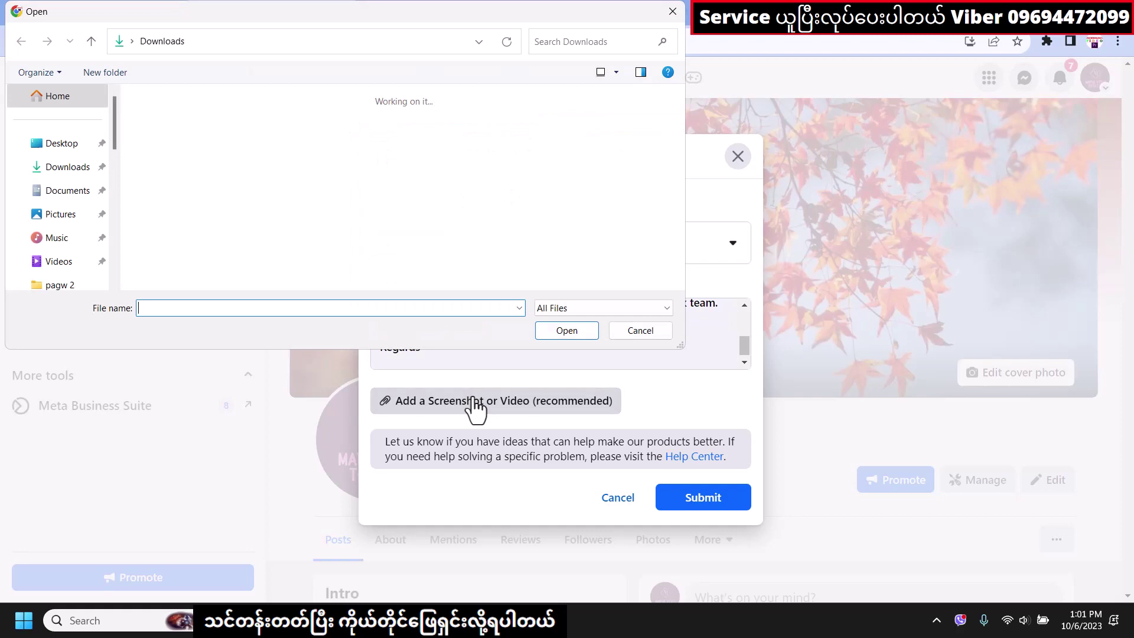
click(260, 175)
click(556, 332)
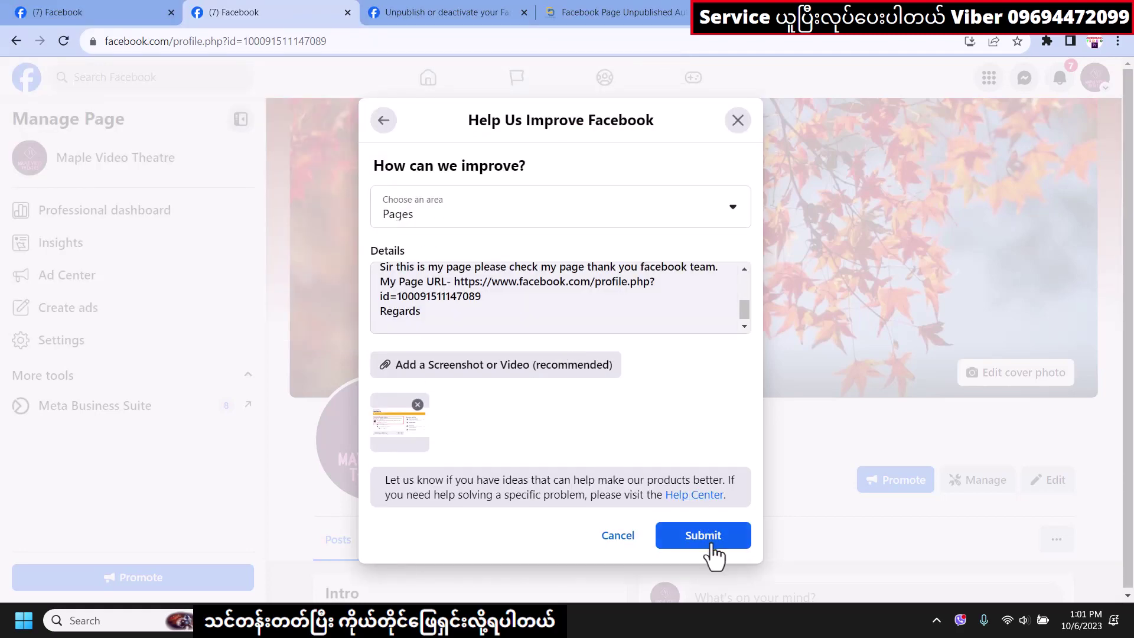
click(716, 552)
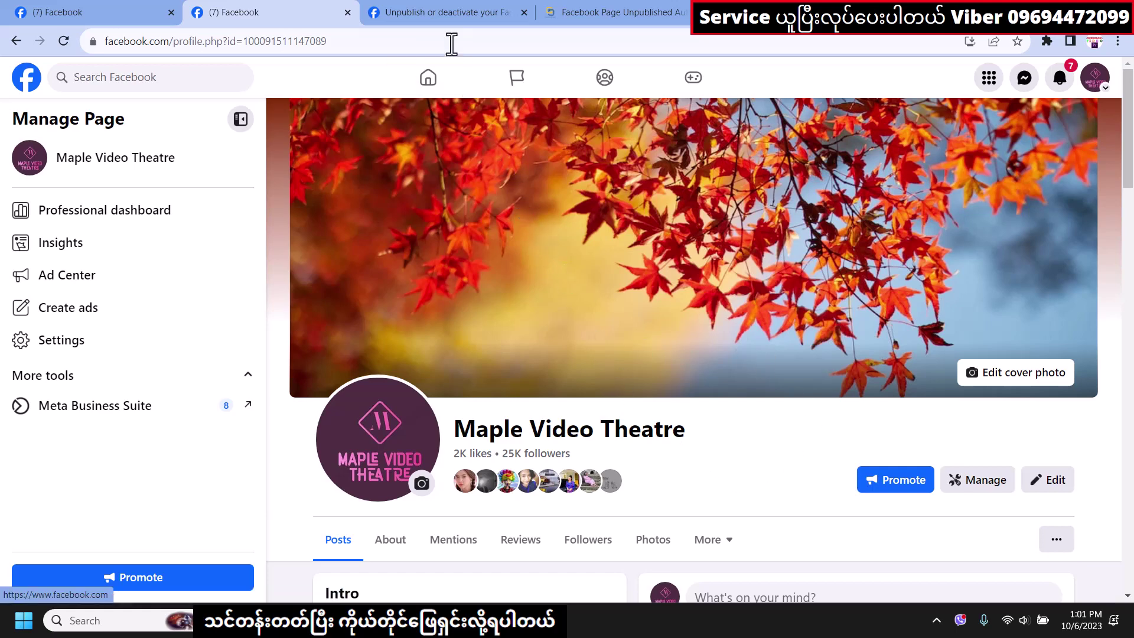
- Paste the appeal letter into the Help Center feedback box and submit it
click(448, 11)
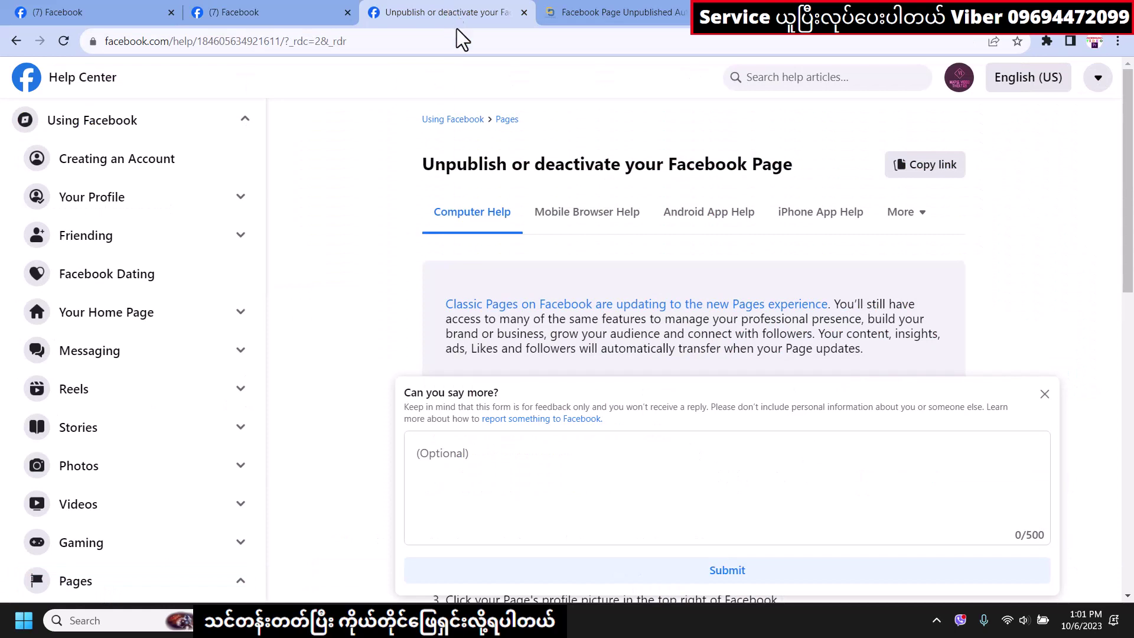
right_click(462, 455)
click(489, 328)
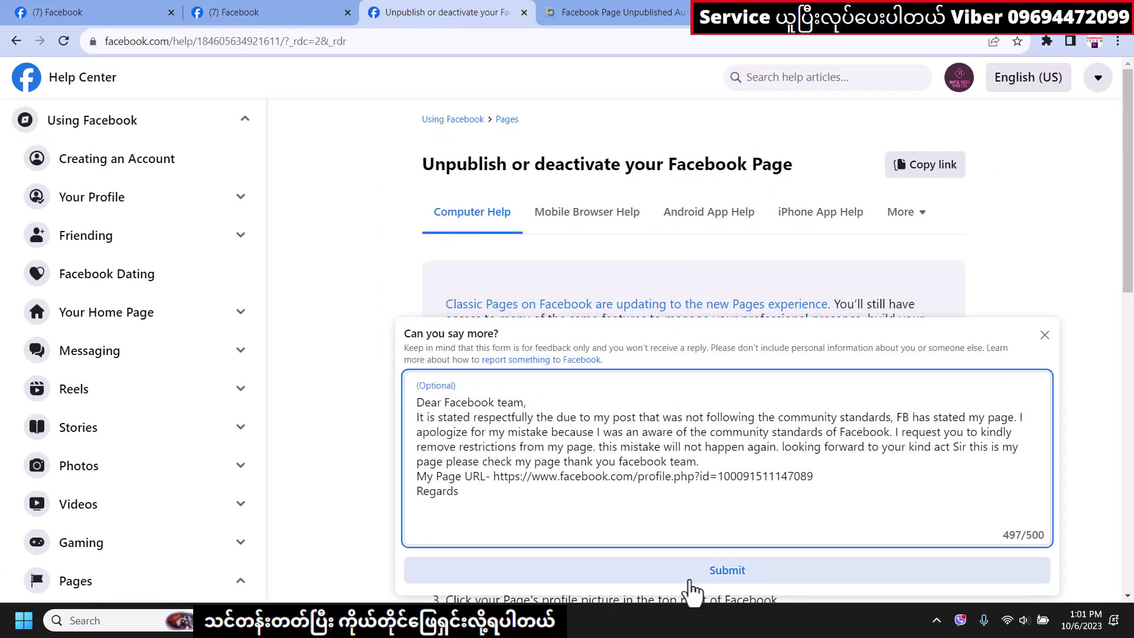
click(696, 576)
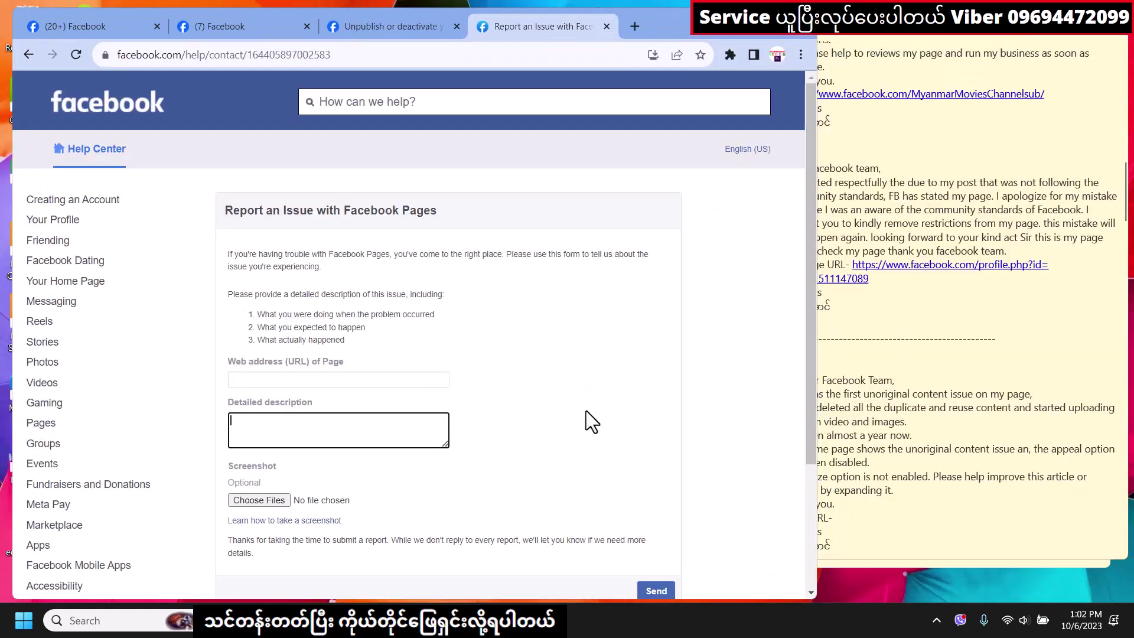
- Copy the profile URL from the notes into the report's Page web address field
click(311, 381)
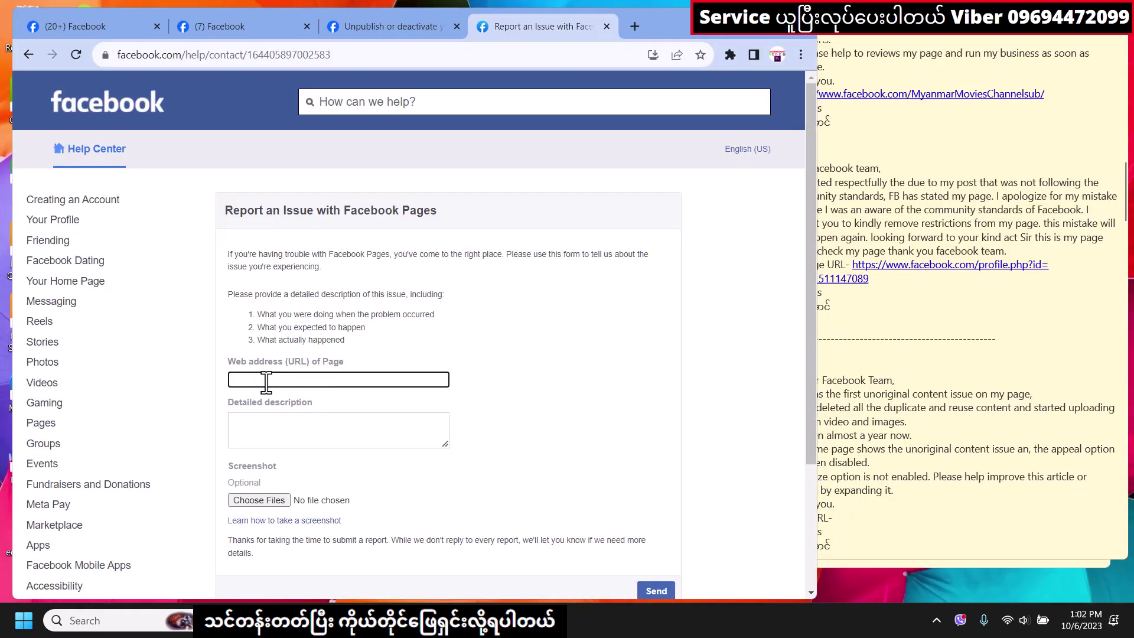
click(887, 328)
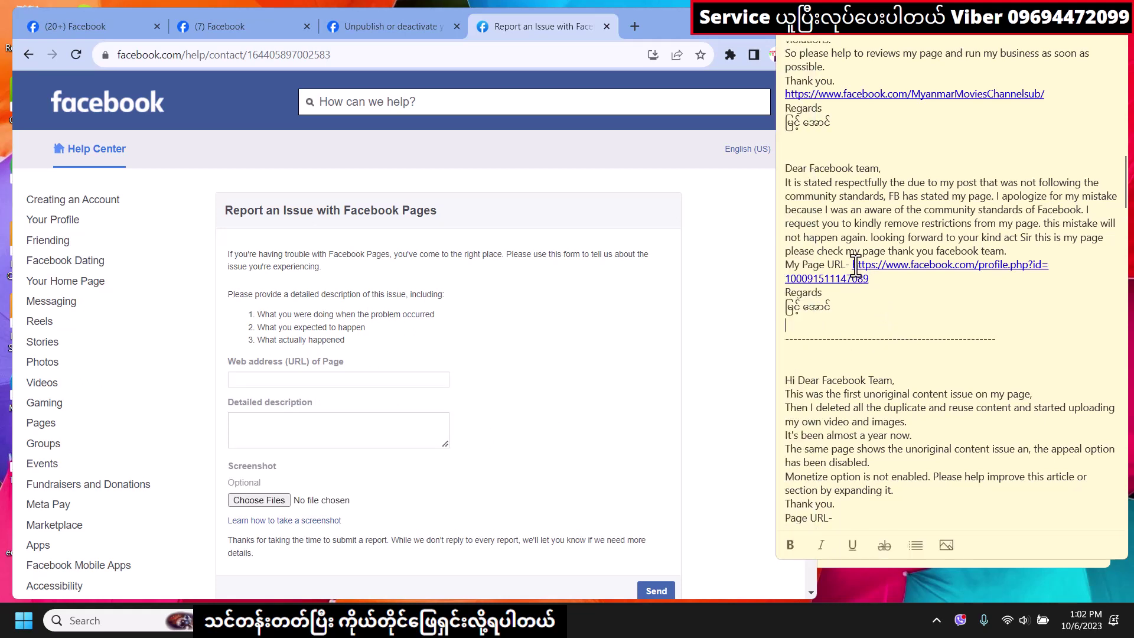
drag(853, 266, 867, 275)
key(ctrl+c)
right_click(867, 276)
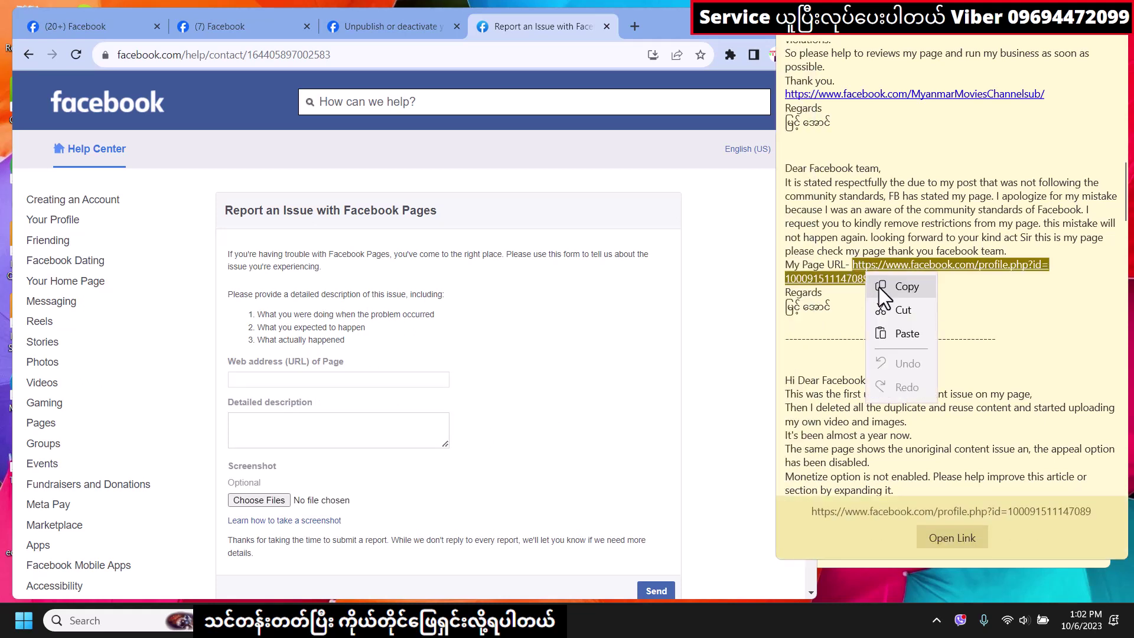
click(882, 289)
click(297, 376)
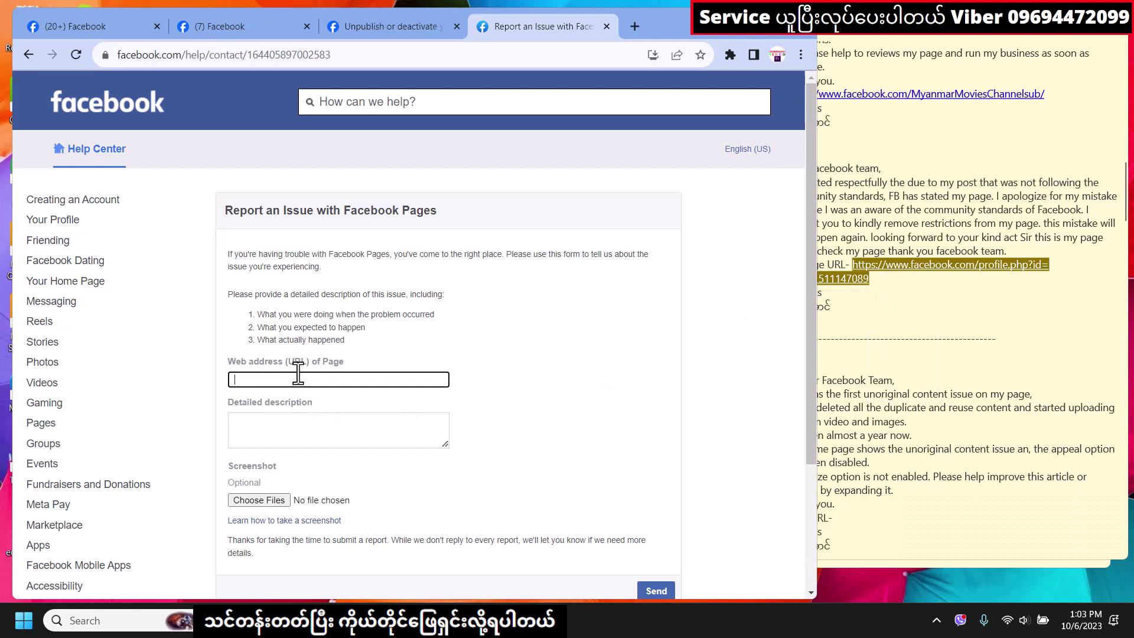
right_click(297, 378)
click(327, 249)
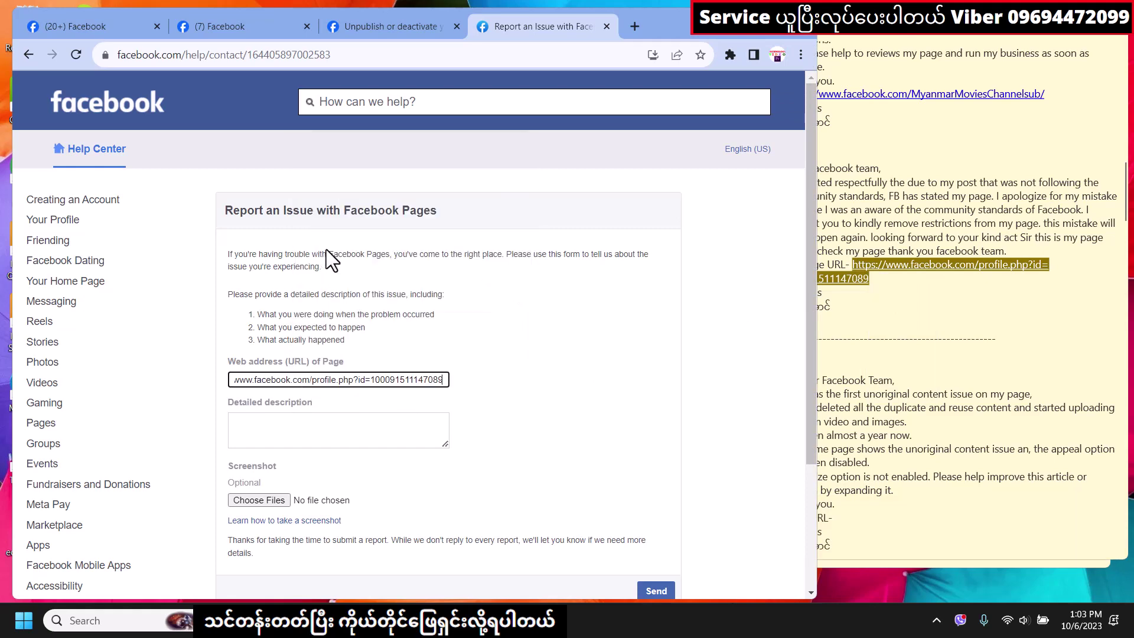
- Paste the profile URL after 'Page URL-' in the second appeal letter
click(285, 435)
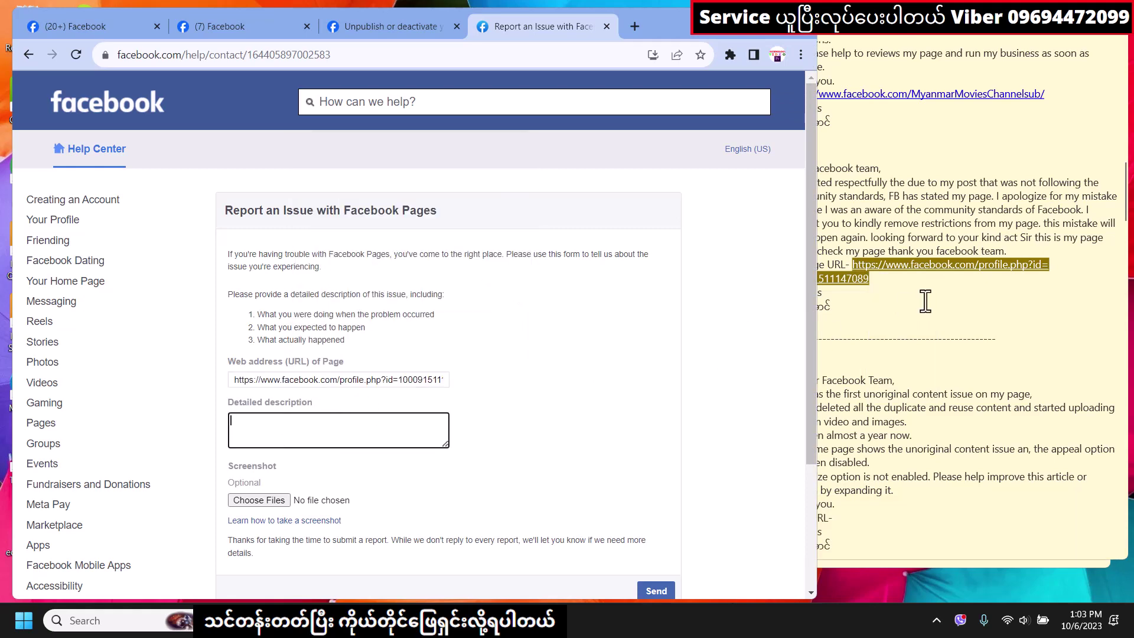
scroll(926, 301, down, 4)
click(929, 214)
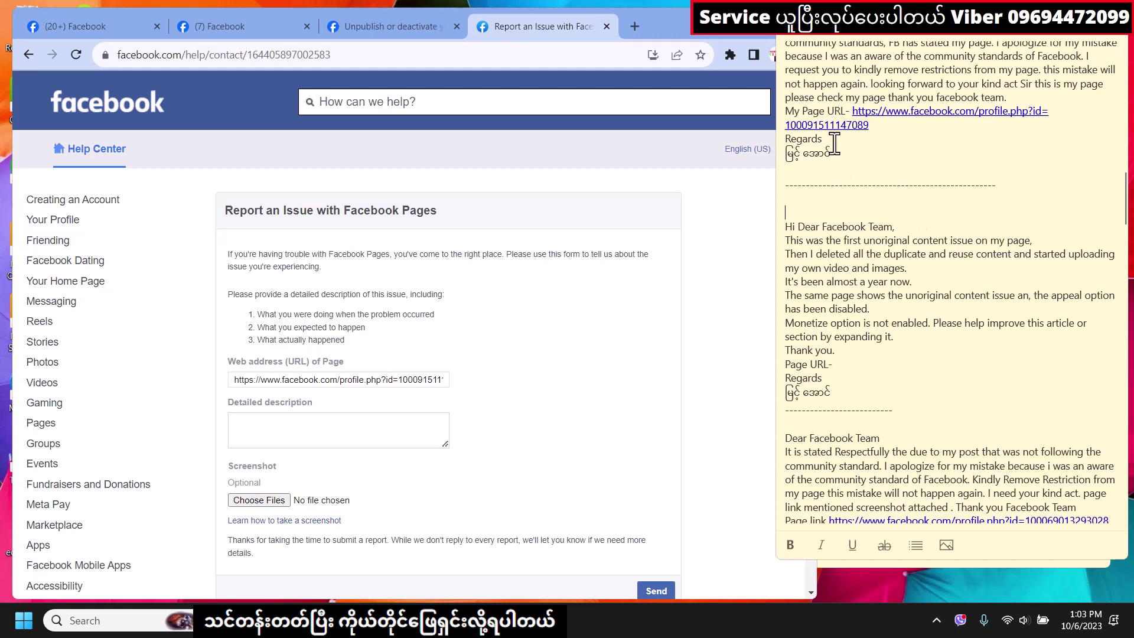
right_click(837, 365)
click(854, 424)
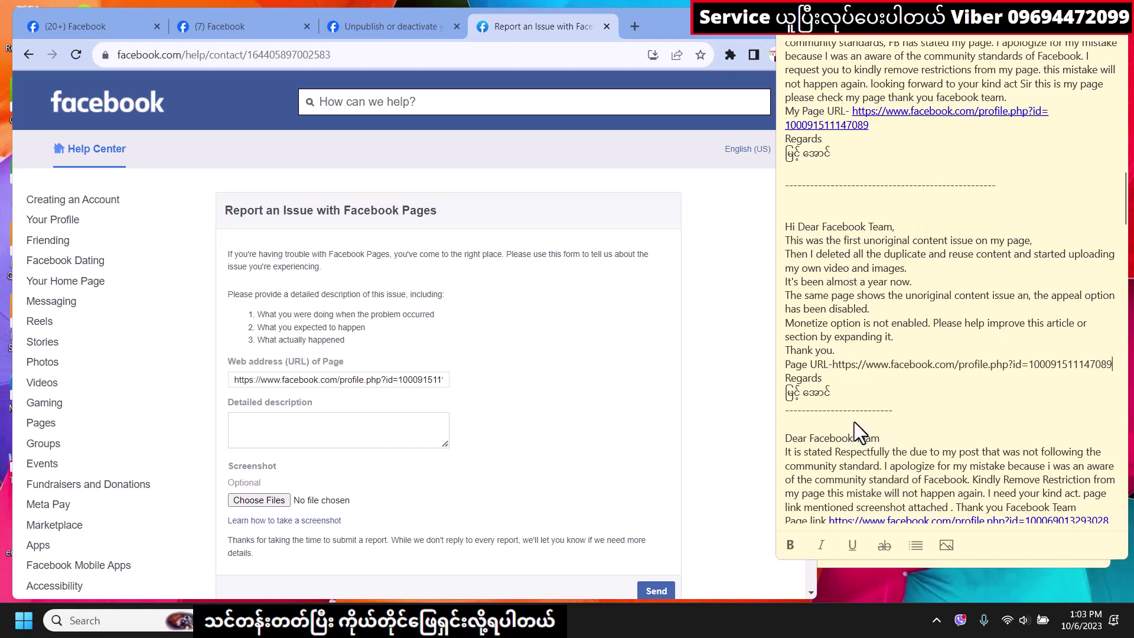
- Copy the letter from 'Hi Dear Facebook Team,' through the Page URL line
click(826, 378)
shift+click(795, 323)
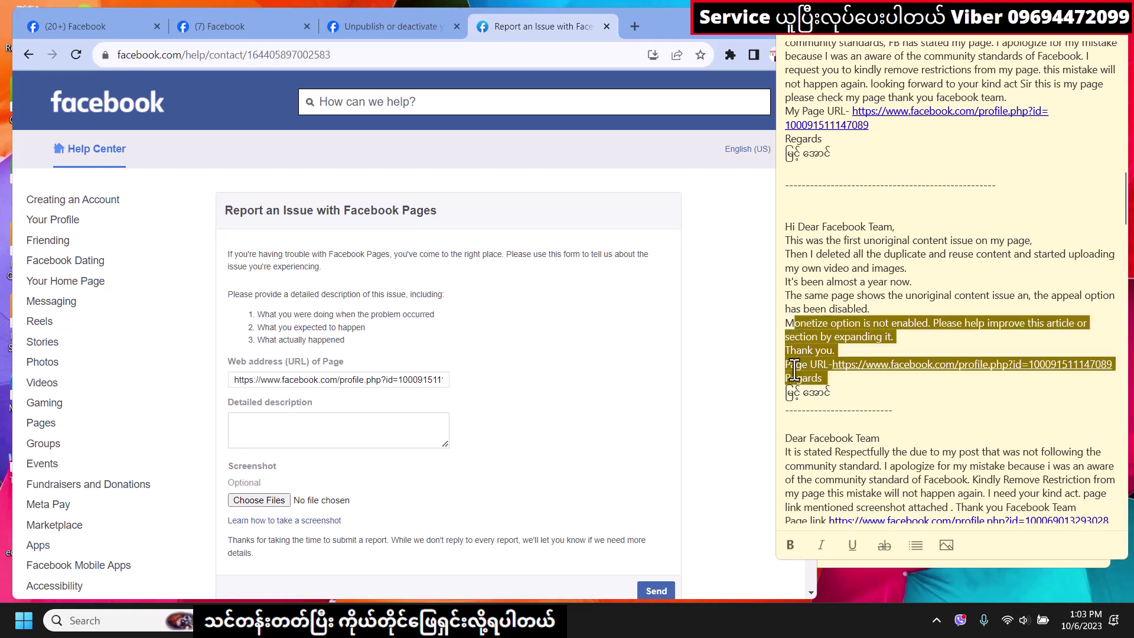
click(795, 366)
triple_click(786, 227)
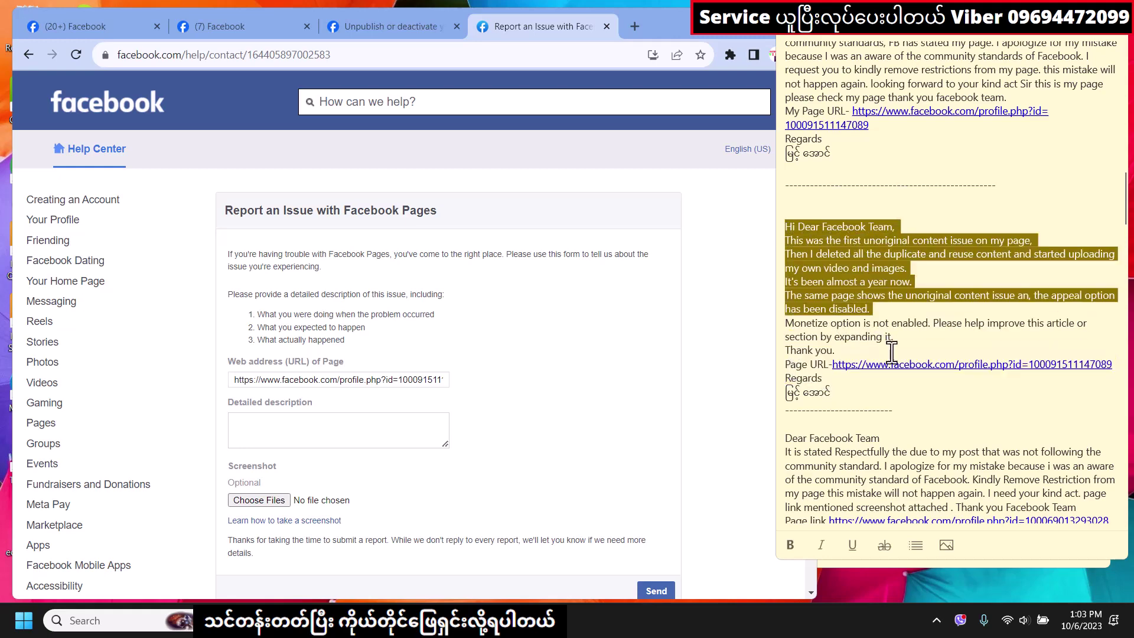
drag(786, 227, 893, 365)
right_click(858, 301)
click(897, 313)
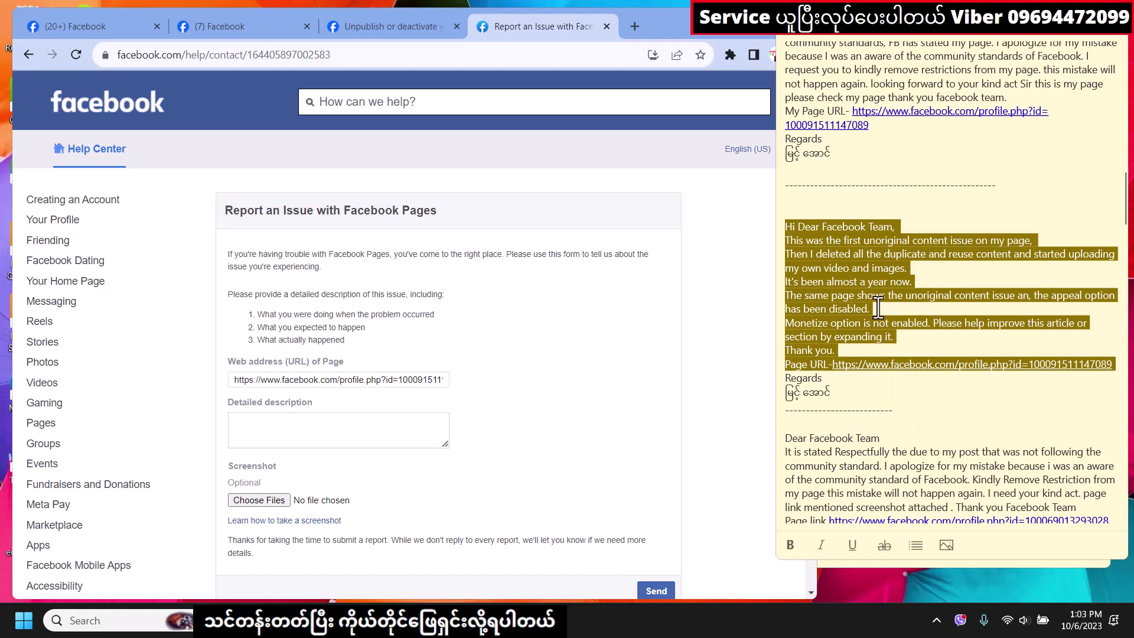
- Maximize the browser and paste the letter into Detailed description
double_click(752, 41)
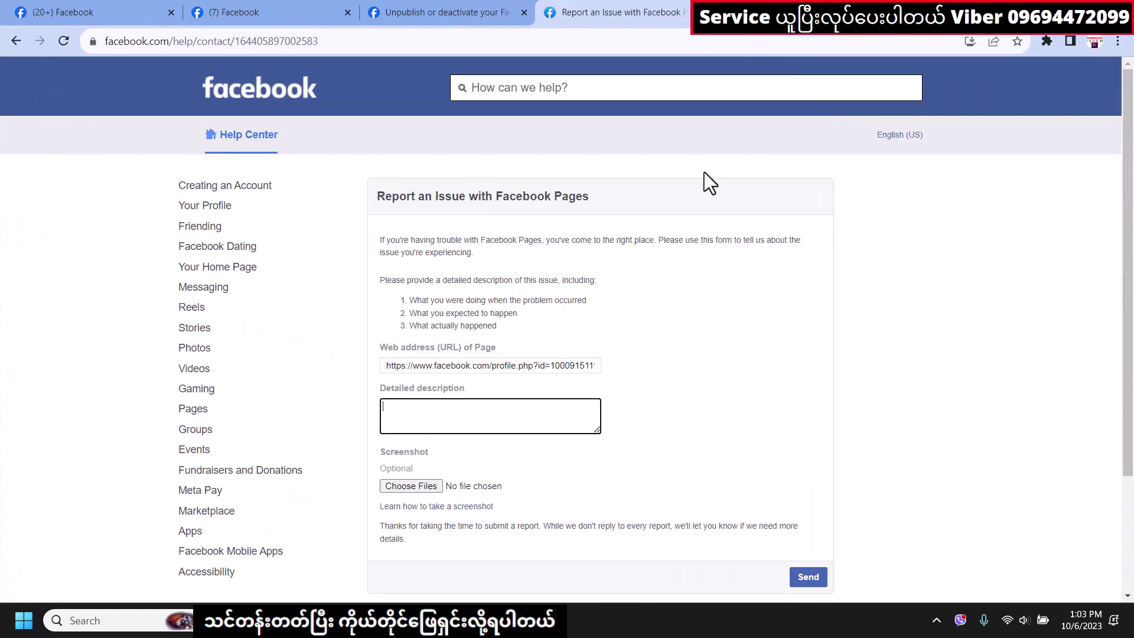
right_click(426, 416)
click(454, 286)
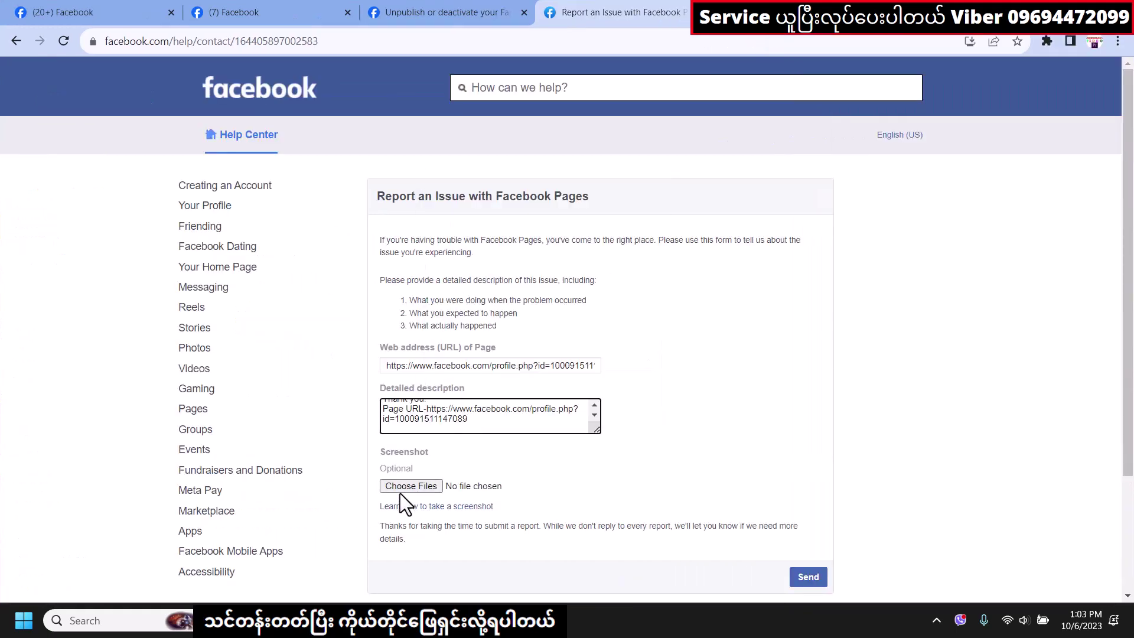
- Attach the screenshot from Downloads and send the Pages report
click(416, 489)
click(262, 155)
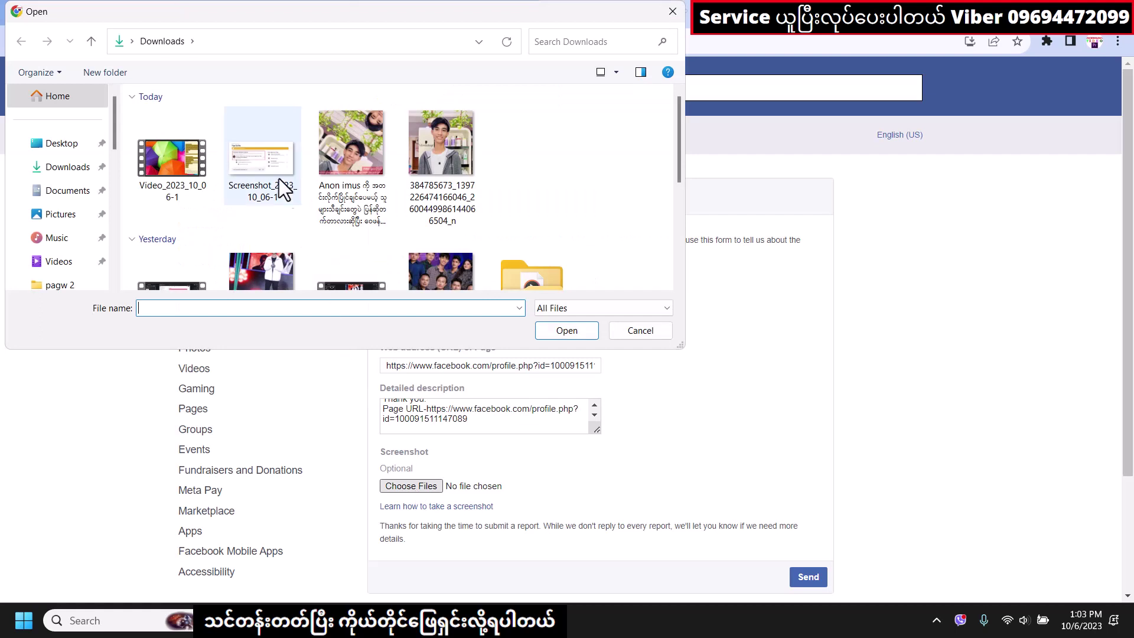
click(556, 330)
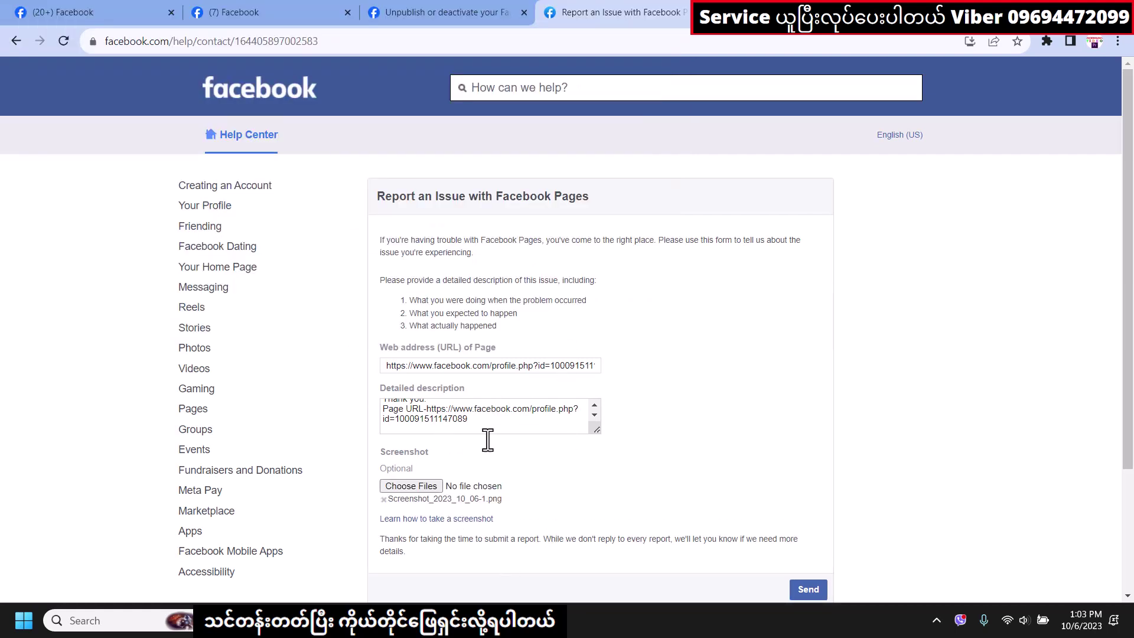
click(808, 589)
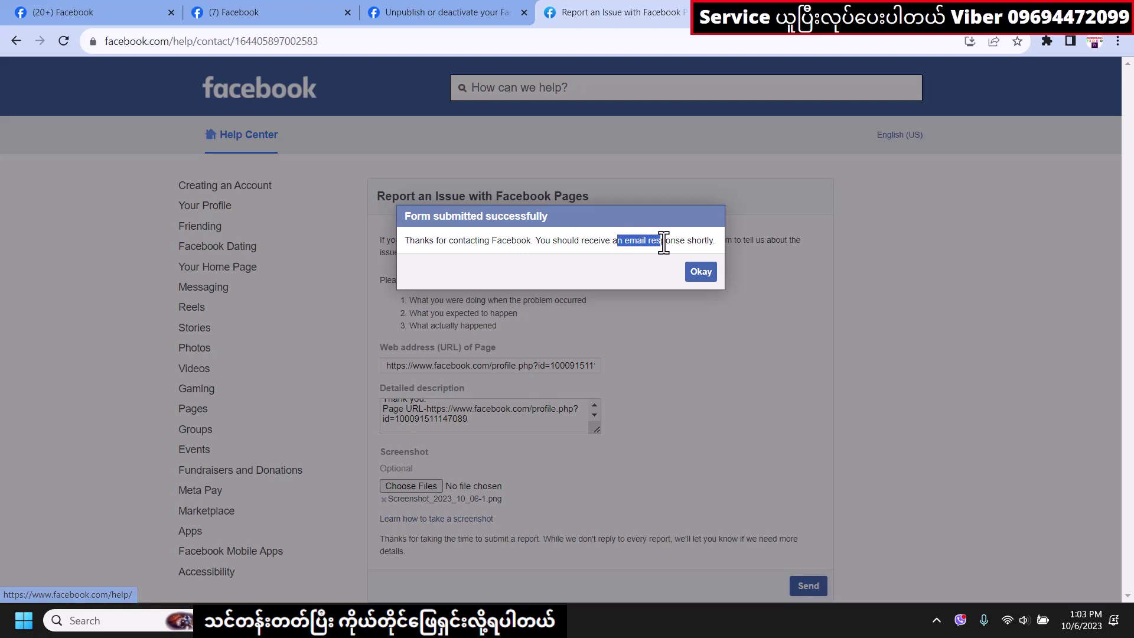
- Review the email-response note, then dismiss the 'Form submitted successfully' confirmation with Okay
drag(618, 241, 689, 242)
click(689, 242)
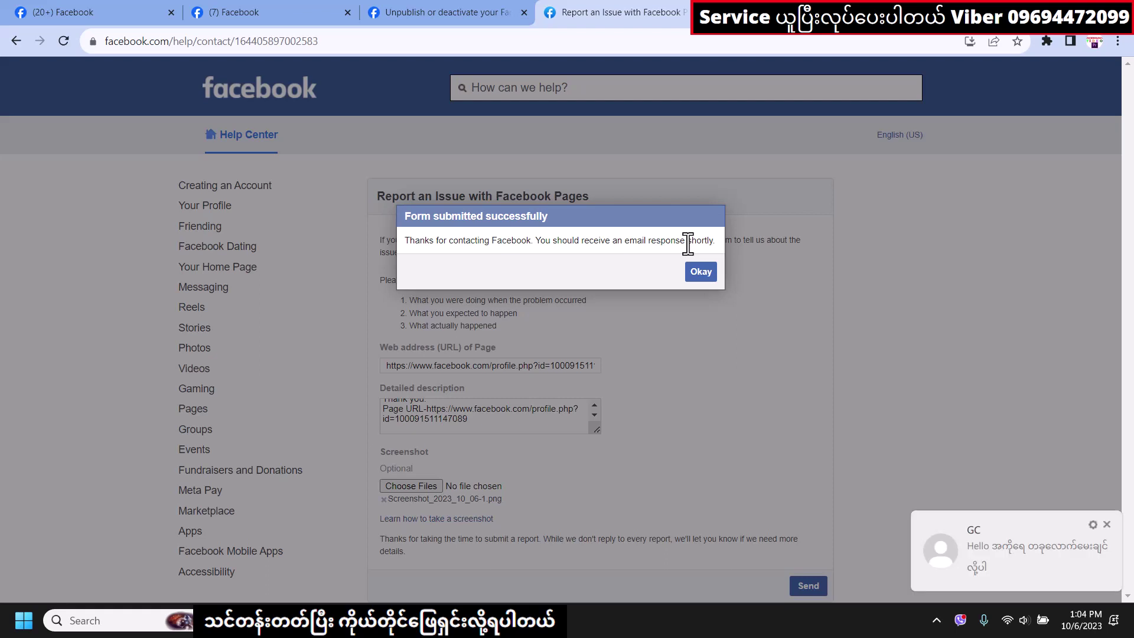
click(699, 273)
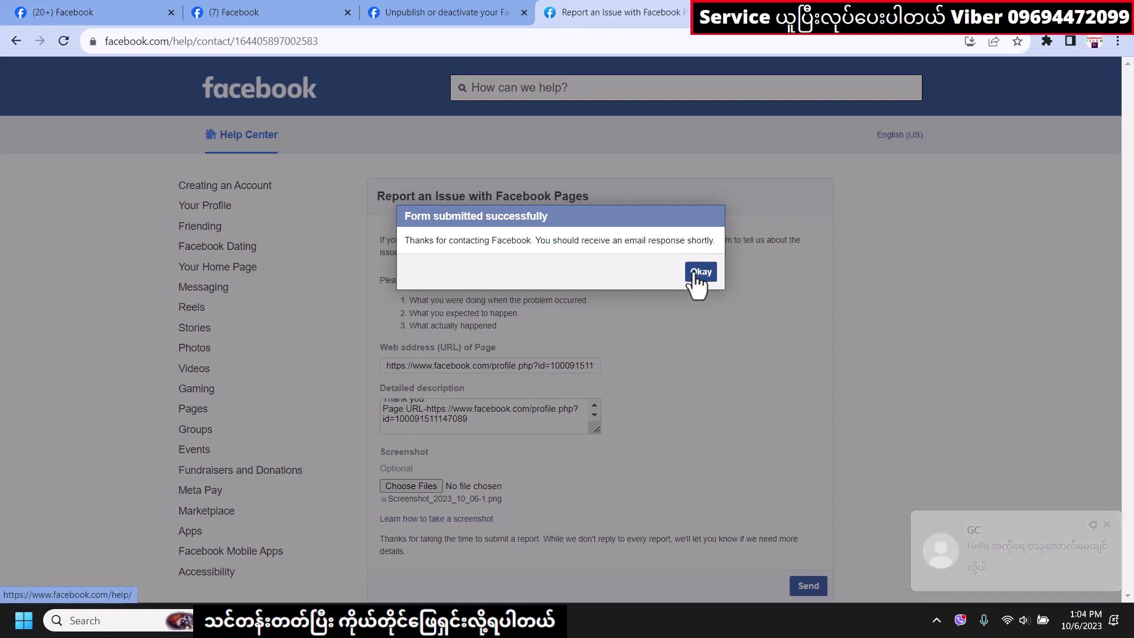